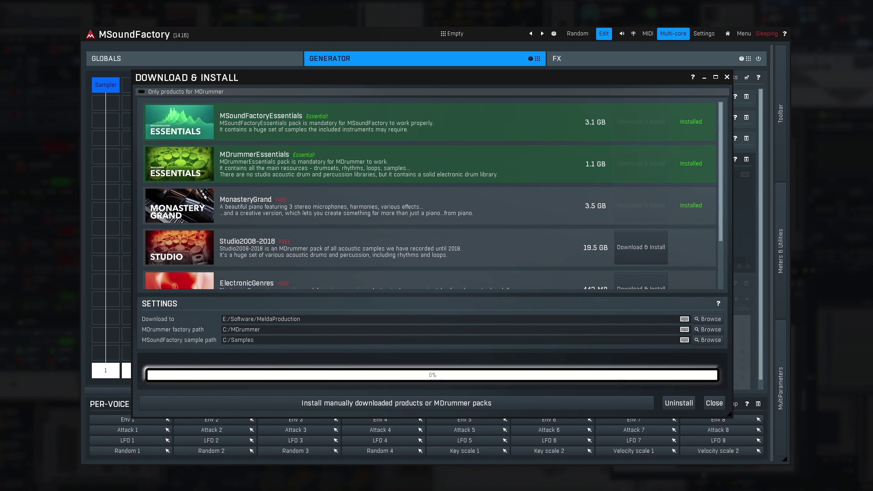
Step: Close the Download & Install window and bring up MSoundFactory's Settings from the main menu
{"action": "key", "text": "Escape"}
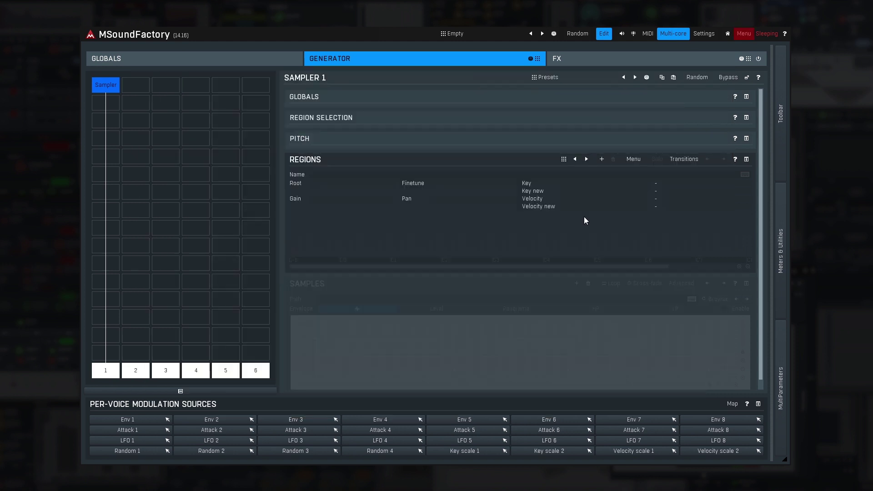
{"action": "left_click", "coordinate": [744, 35]}
{"action": "left_click", "coordinate": [704, 35]}
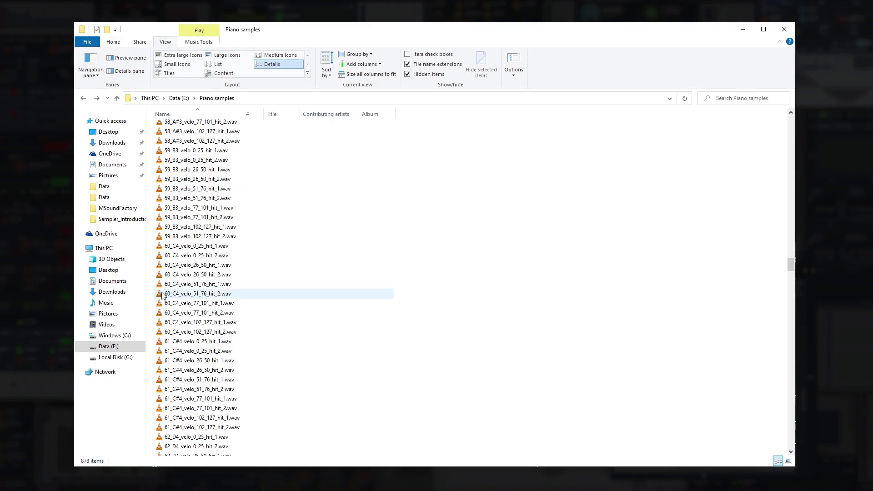
Step: Copy 60_C4_velo_51_76_hit_2.wav from Piano samples onto drive C:, then into the Samples folder
{"action": "left_click", "coordinate": [162, 294]}
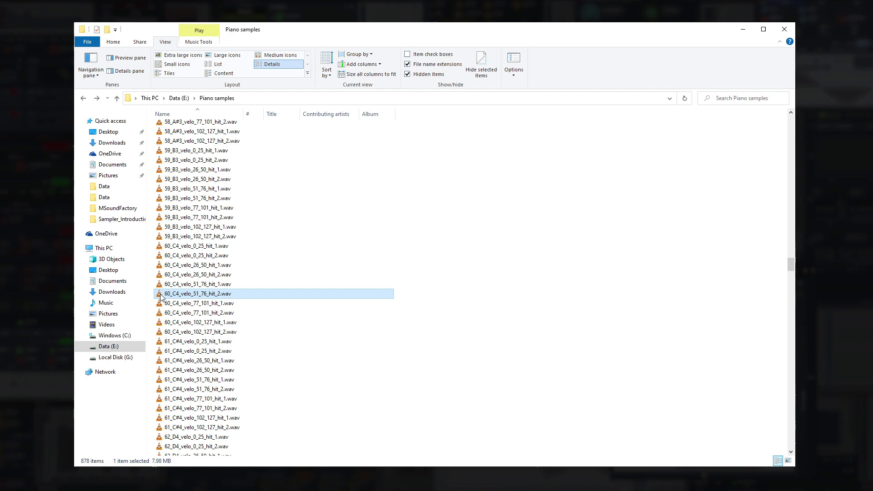
{"action": "left_click_drag", "start_coordinate": [161, 296], "coordinate": [124, 335]}
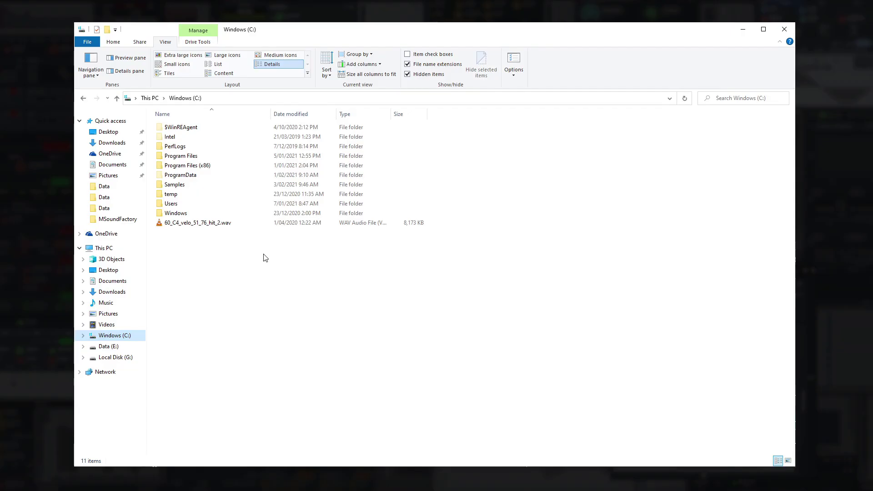
{"action": "left_click", "coordinate": [163, 227]}
{"action": "left_click_drag", "start_coordinate": [163, 227], "coordinate": [163, 184]}
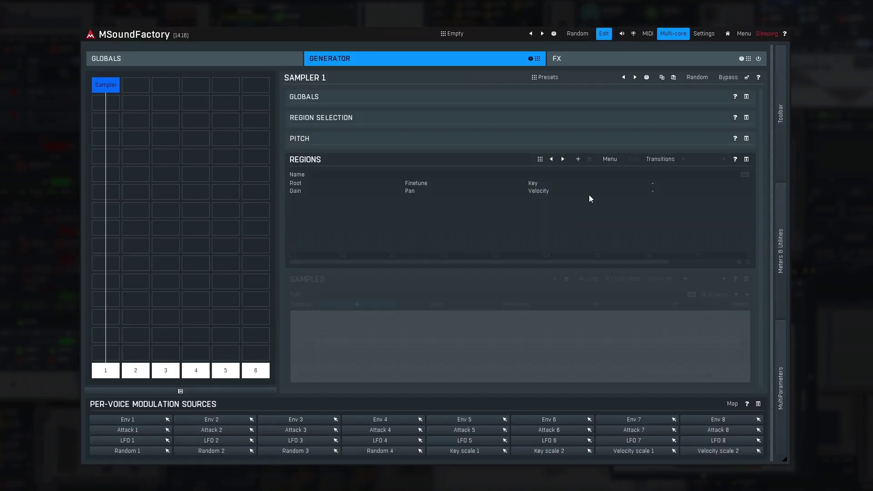
Step: Import 60_C4_velo_51_76_hit_2.wav from C:\Samples into Sampler 1 as a region rooted at C4
{"action": "left_click", "coordinate": [609, 165]}
{"action": "left_click", "coordinate": [615, 170]}
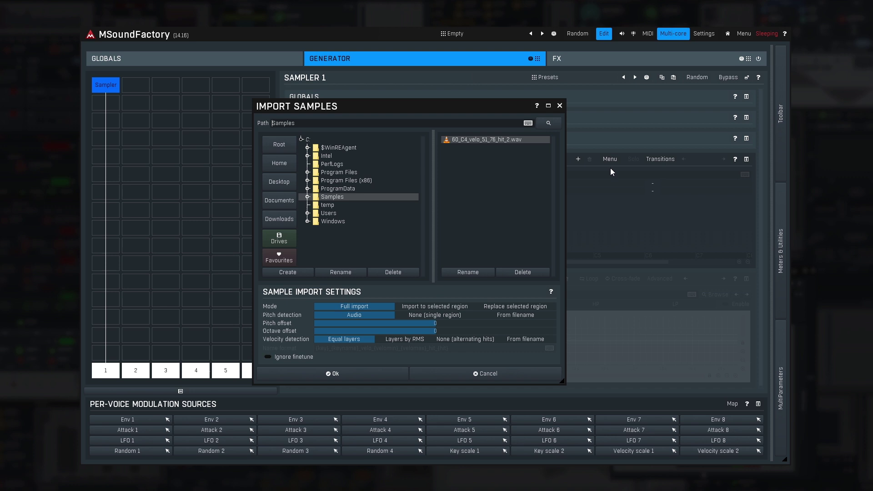
{"action": "double_click", "coordinate": [460, 139]}
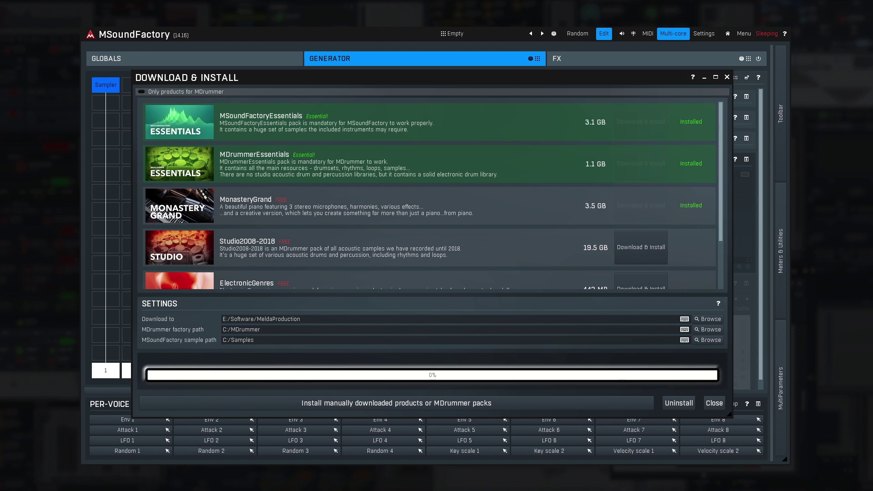
Step: Create C:\Samples\Awesome company\Awesome piano samples and fill it with the 878 piano wav files
{"action": "key", "text": "Escape"}
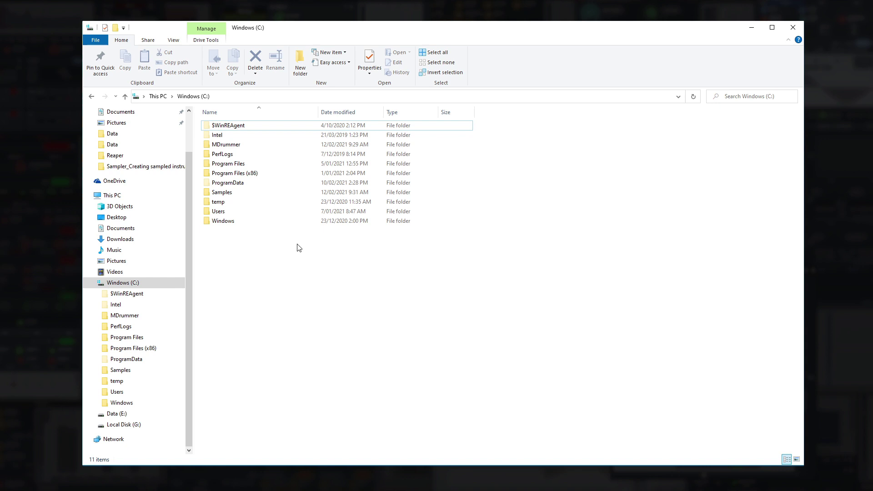
{"action": "double_click", "coordinate": [217, 191]}
{"action": "left_click", "coordinate": [301, 64]}
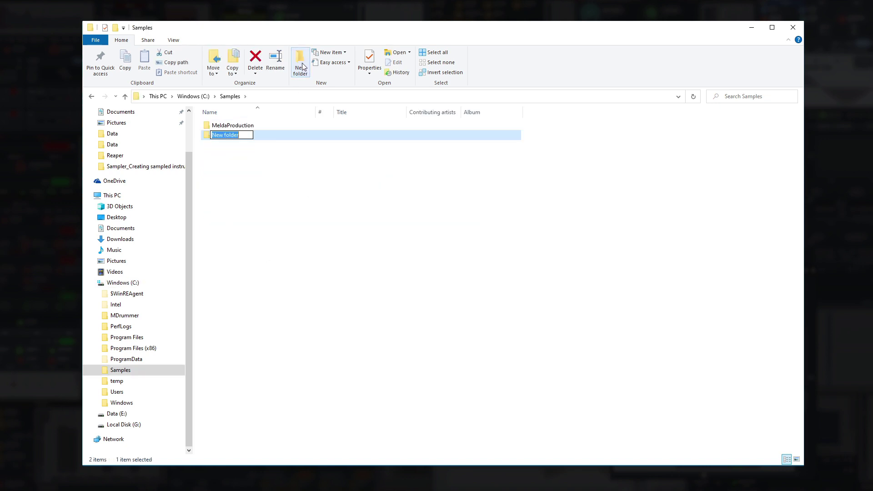
{"action": "type", "text": "Awesome company"}
{"action": "key", "text": "Return"}
{"action": "key", "text": "Return"}
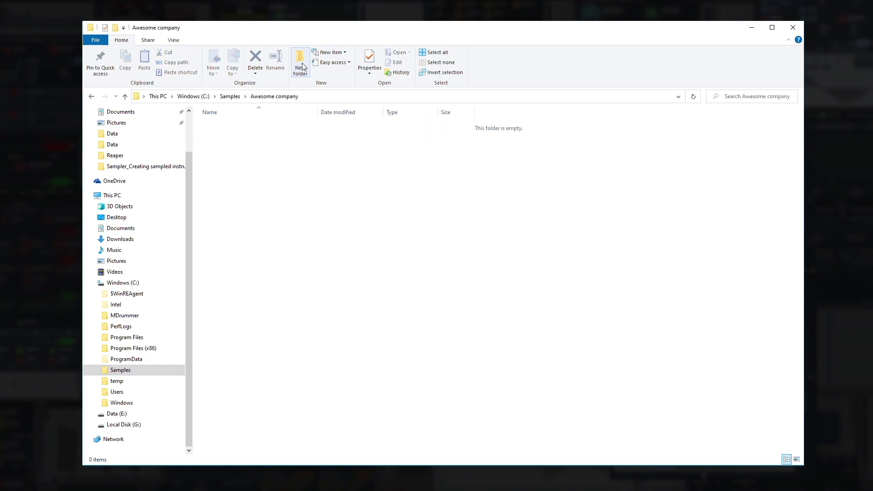
{"action": "left_click", "coordinate": [302, 63]}
{"action": "type", "text": "Awe"}
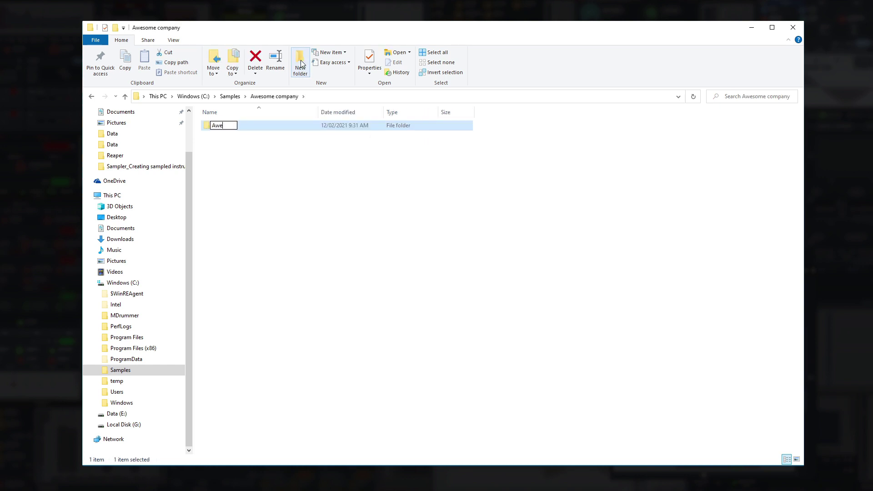
{"action": "type", "text": "some piano samples"}
{"action": "key", "text": "Return"}
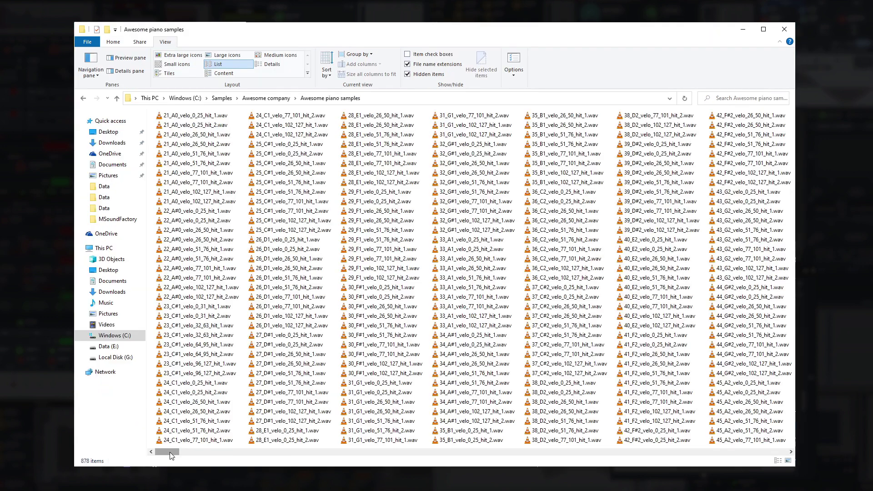
{"action": "mouse_move", "coordinate": [172, 455]}
{"action": "left_mouse_down"}
{"action": "mouse_move", "coordinate": [679, 453]}
{"action": "mouse_move", "coordinate": [182, 453]}
{"action": "mouse_move", "coordinate": [166, 463]}
{"action": "left_mouse_up"}
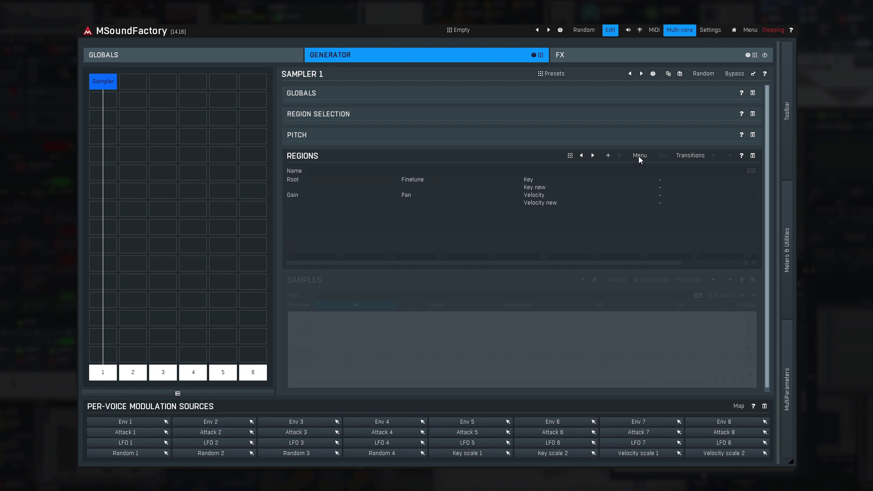
Step: Import all files in Awesome piano samples as 434 regions, with key and velocity from filenames
{"action": "left_click", "coordinate": [639, 156]}
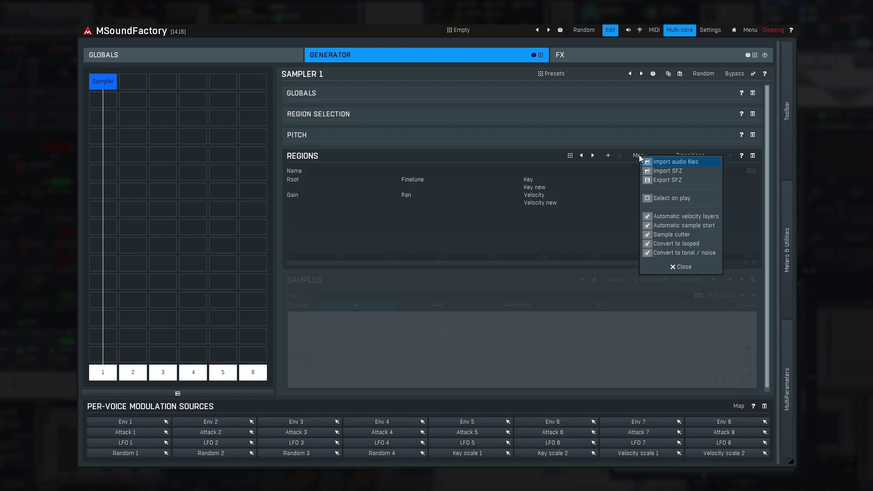
{"action": "left_click", "coordinate": [645, 161]}
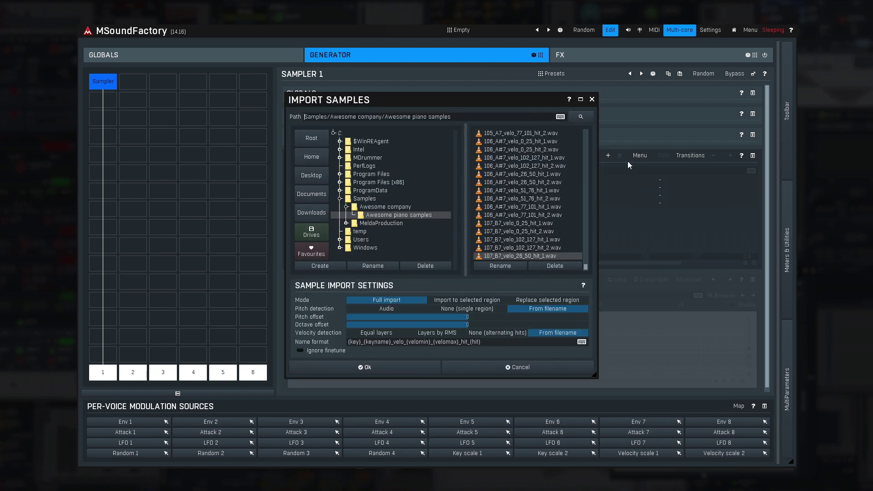
{"action": "left_click_drag", "start_coordinate": [585, 269], "coordinate": [587, 131]}
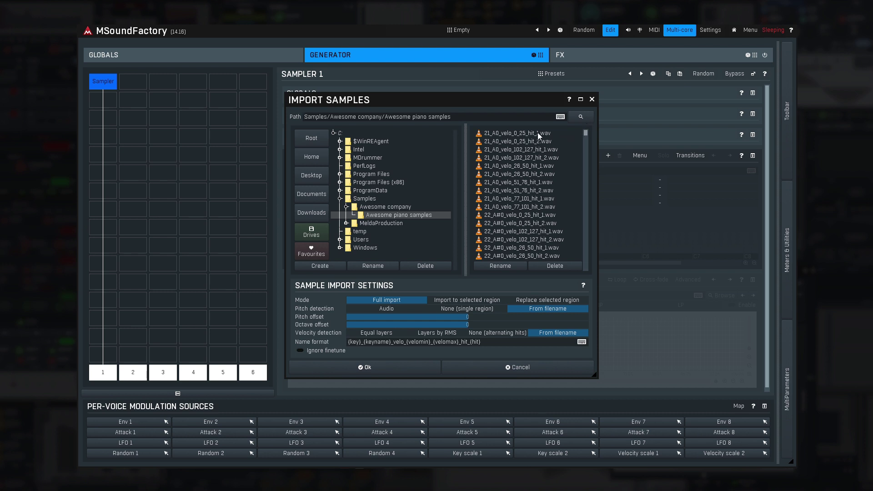
{"action": "key", "text": "ctrl+a"}
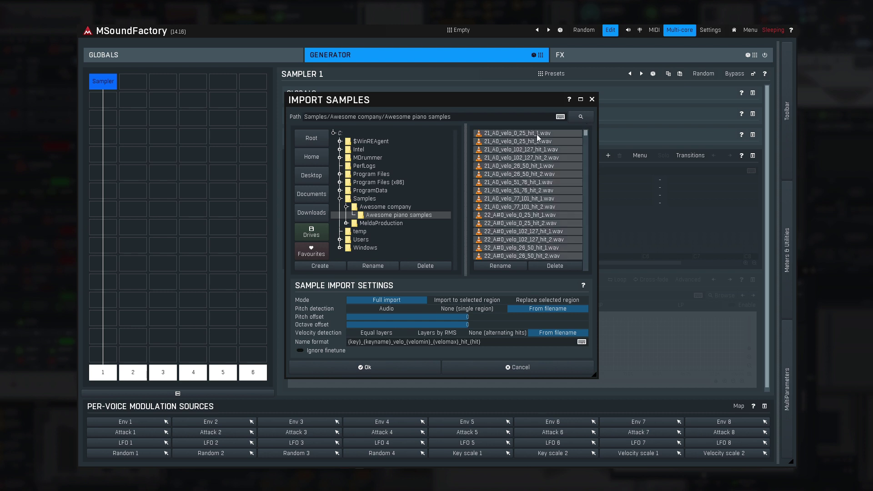
{"action": "left_click", "coordinate": [406, 372]}
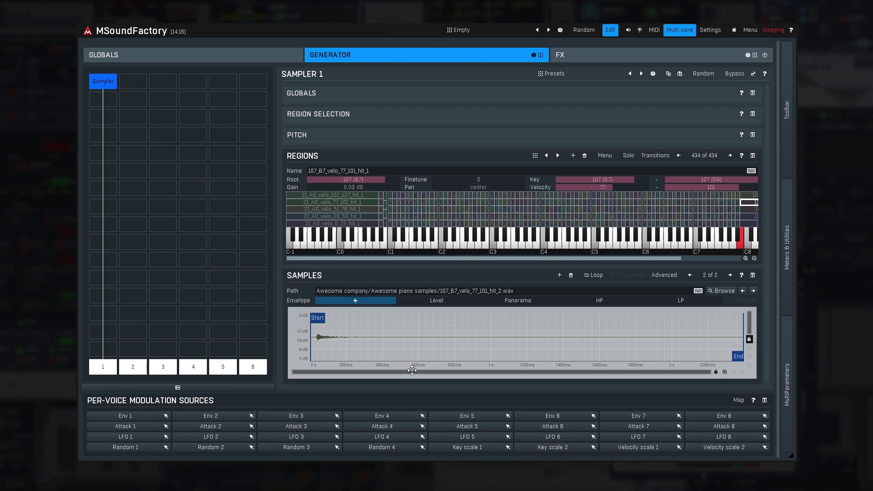
{"action": "left_click", "coordinate": [450, 209]}
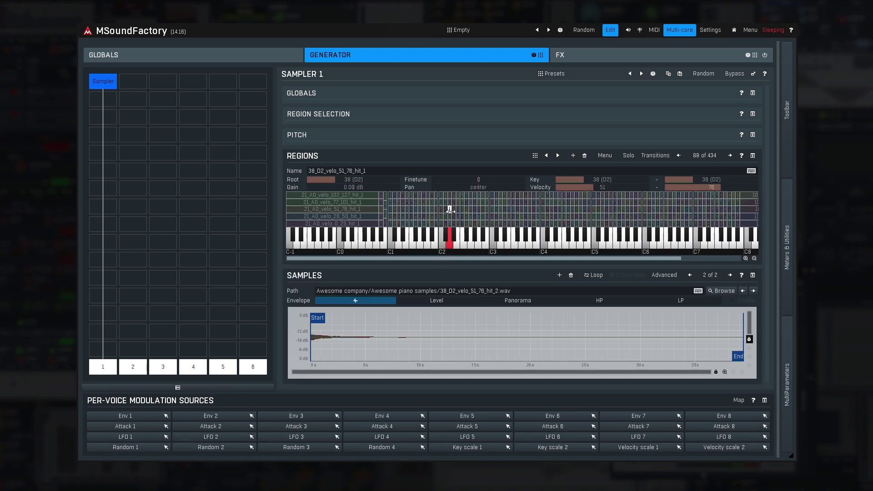
{"action": "left_click", "coordinate": [545, 213]}
{"action": "left_click", "coordinate": [624, 209]}
{"action": "left_click", "coordinate": [592, 215]}
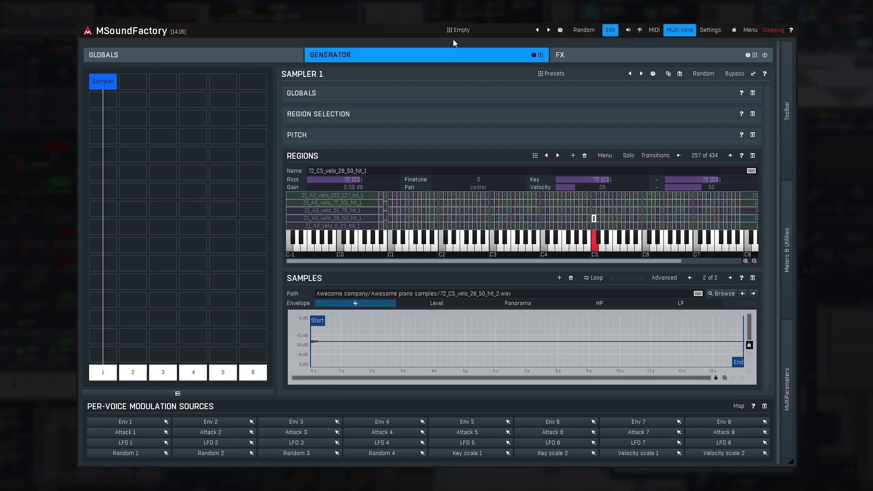
Step: Save the current piano sampler setup as a new global preset named 1
{"action": "left_click", "coordinate": [459, 30]}
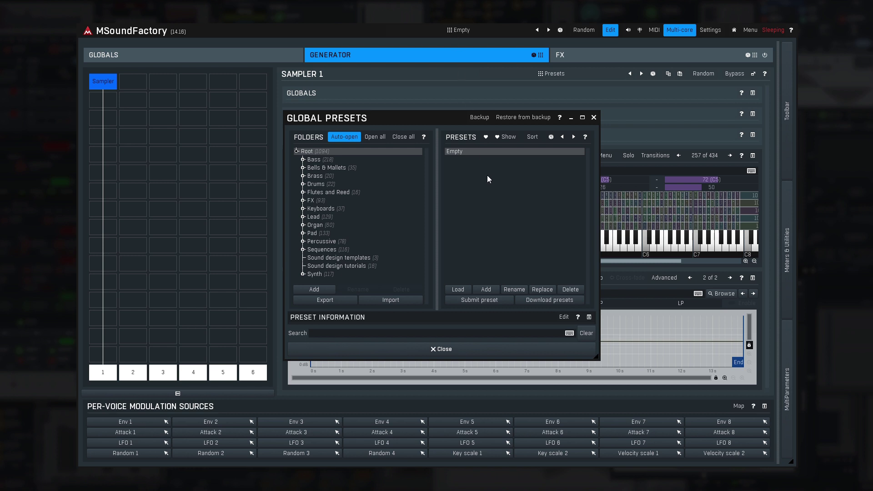
{"action": "left_click", "coordinate": [490, 288]}
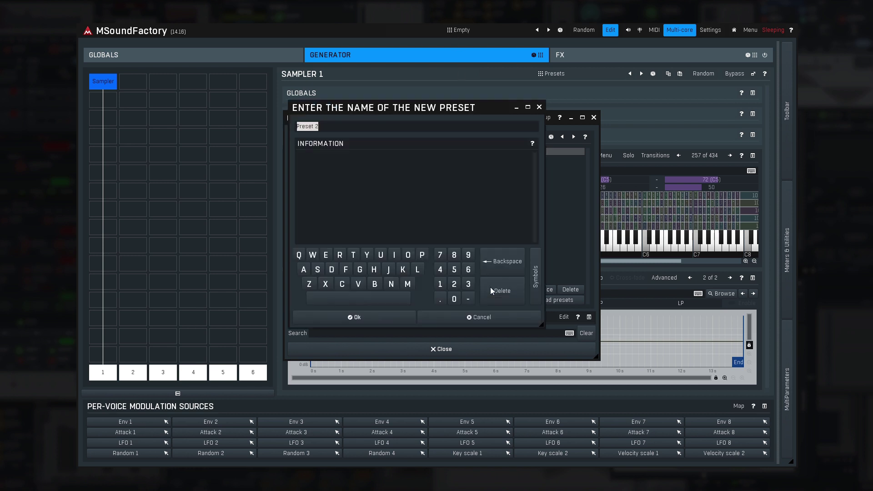
{"action": "type", "text": "1"}
{"action": "key", "text": "Return"}
{"action": "key", "text": "Escape"}
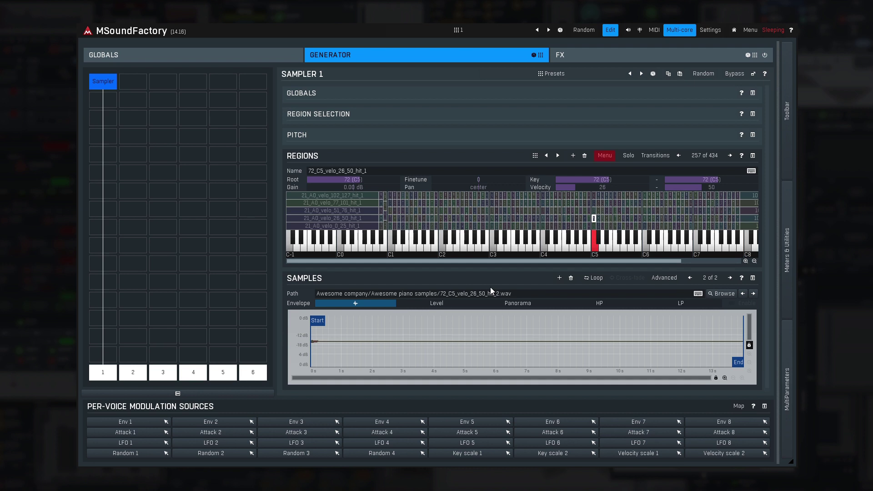
{"action": "left_click", "coordinate": [603, 157]}
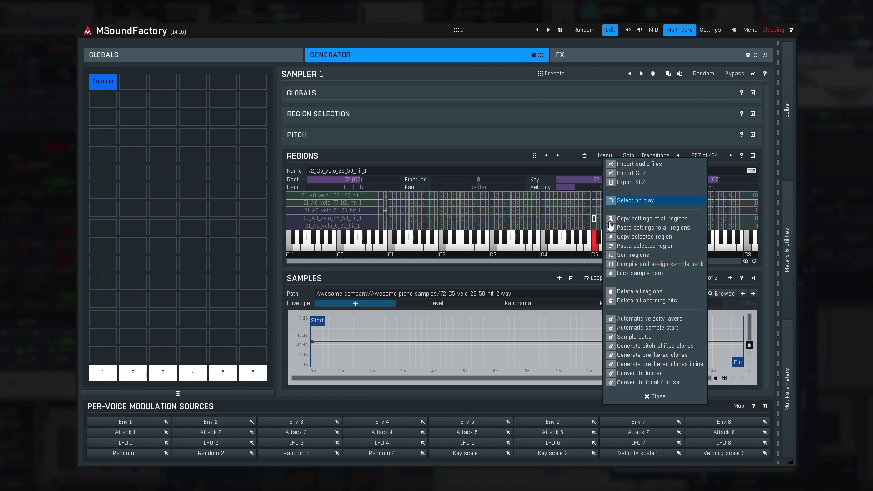
Step: Compile the regions into sample bank Piano.msamples at 18 compression bits and assign it
{"action": "left_click", "coordinate": [619, 263]}
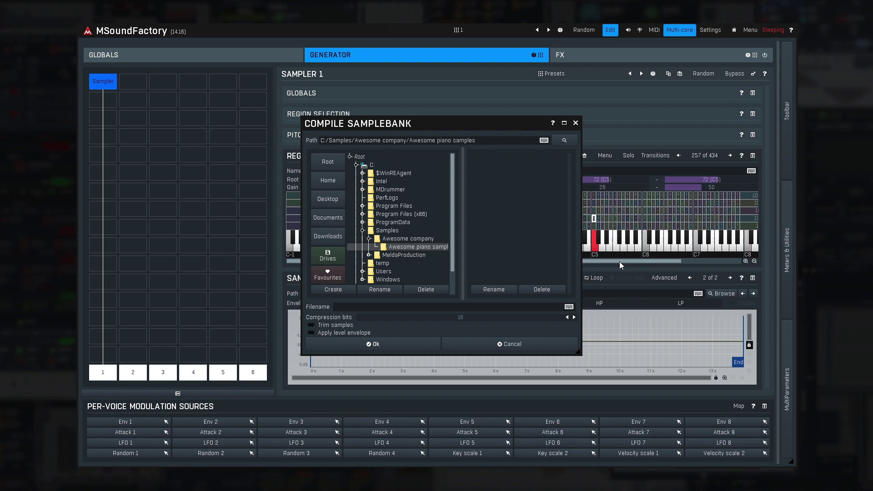
{"action": "type", "text": "Piano"}
{"action": "left_click", "coordinate": [526, 318]}
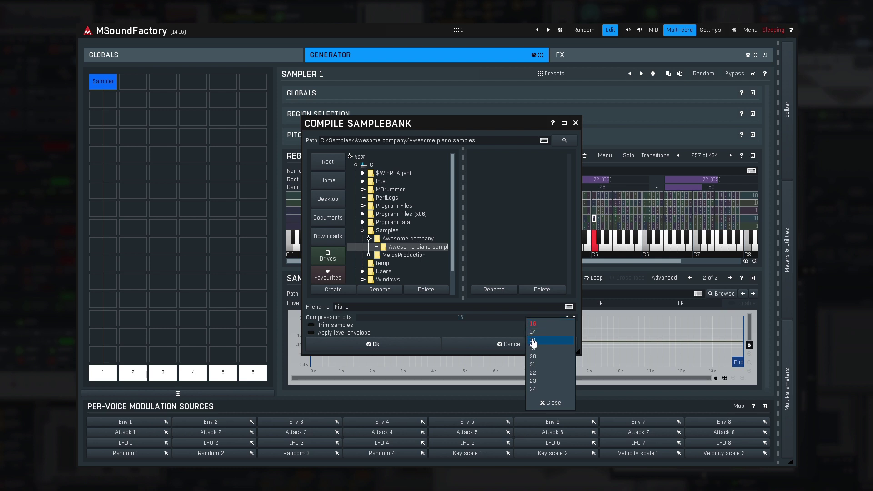
{"action": "left_click", "coordinate": [532, 340]}
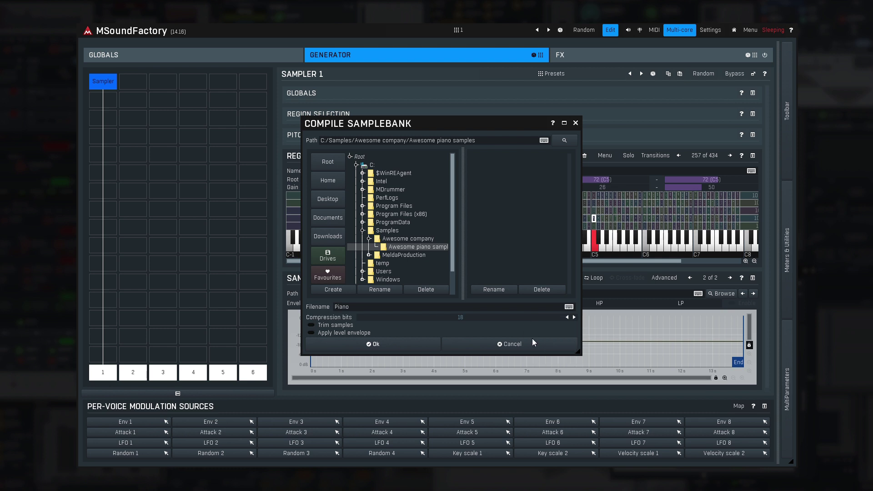
{"action": "left_click", "coordinate": [411, 346]}
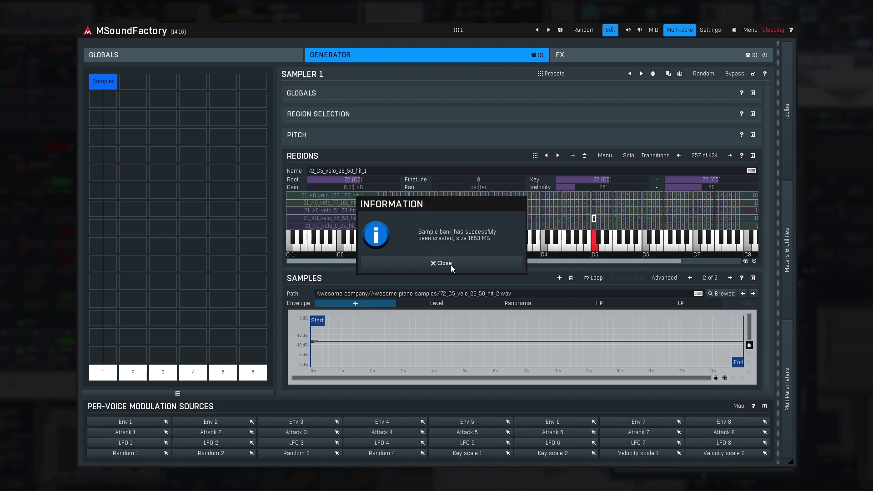
{"action": "left_click", "coordinate": [451, 264]}
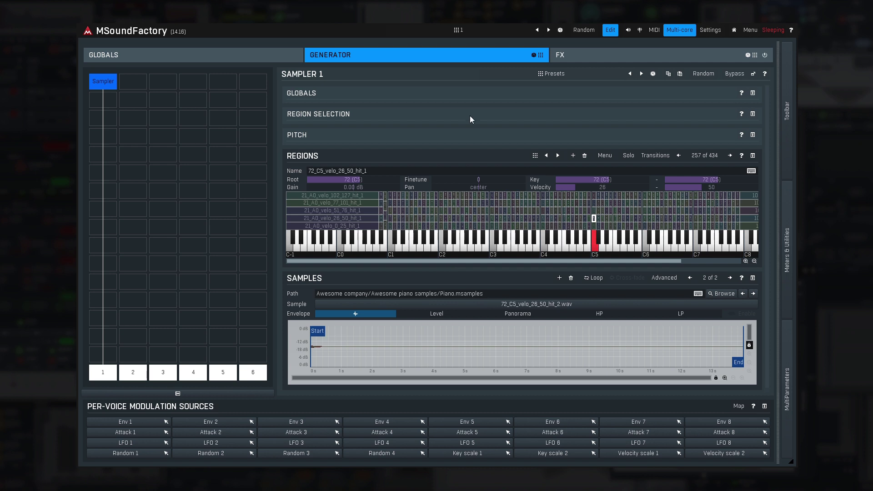
Step: Save the bank-based sampler as global preset 2, then browse regions from C3 up to B5
{"action": "left_click", "coordinate": [476, 32]}
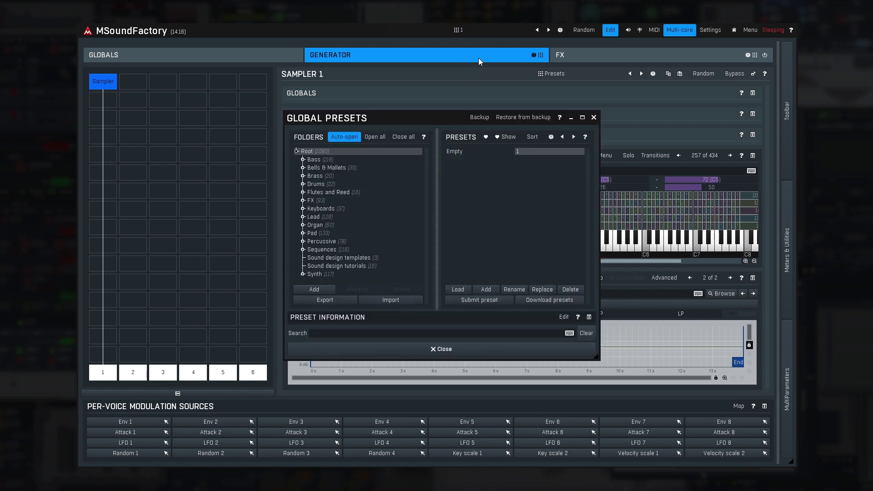
{"action": "left_click", "coordinate": [480, 289]}
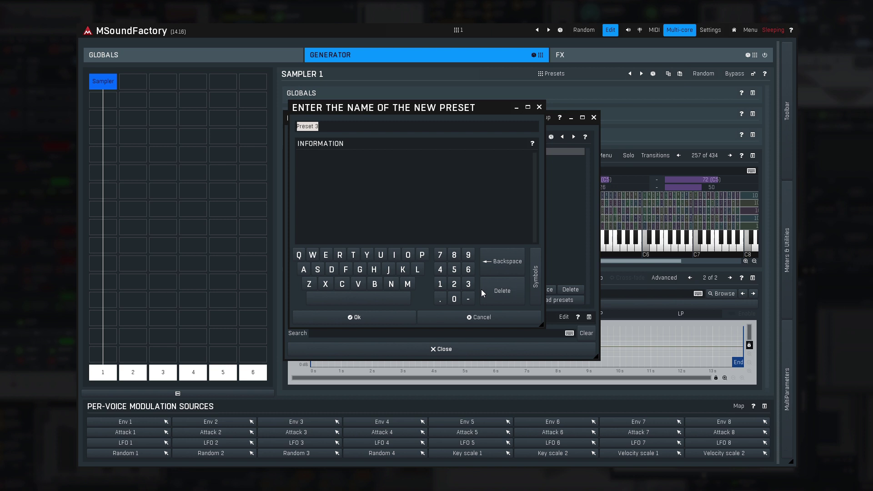
{"action": "key", "text": "Return"}
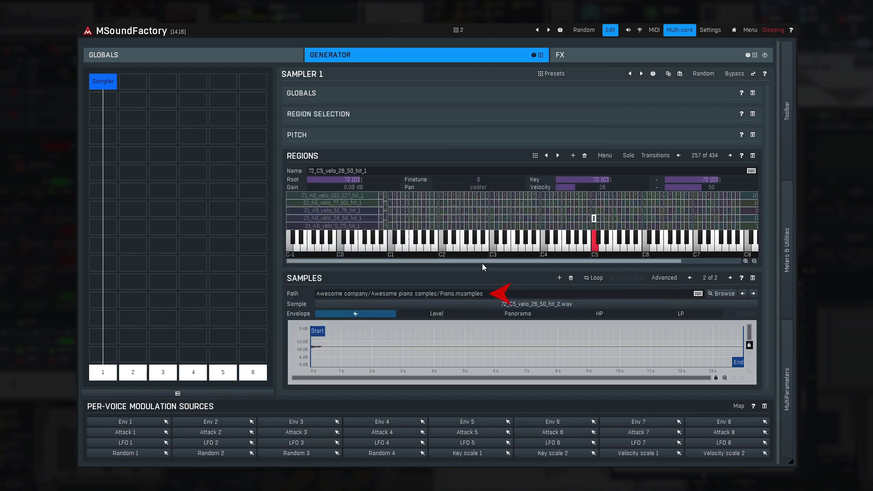
{"action": "left_click", "coordinate": [491, 210]}
{"action": "left_click_drag", "start_coordinate": [532, 209], "coordinate": [639, 219]}
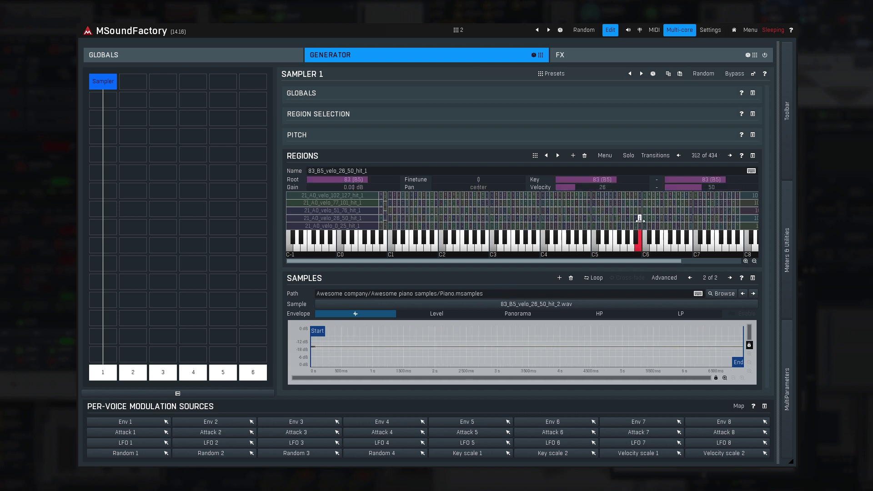
Step: Compare presets 1 and 2, ending back on preset 1 that plays the individual wav files
{"action": "left_click", "coordinate": [537, 30]}
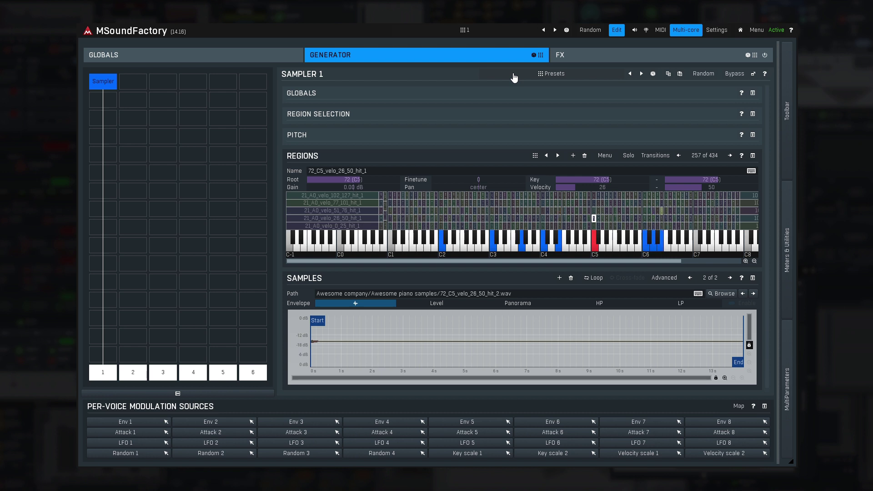
{"action": "left_click", "coordinate": [555, 30]}
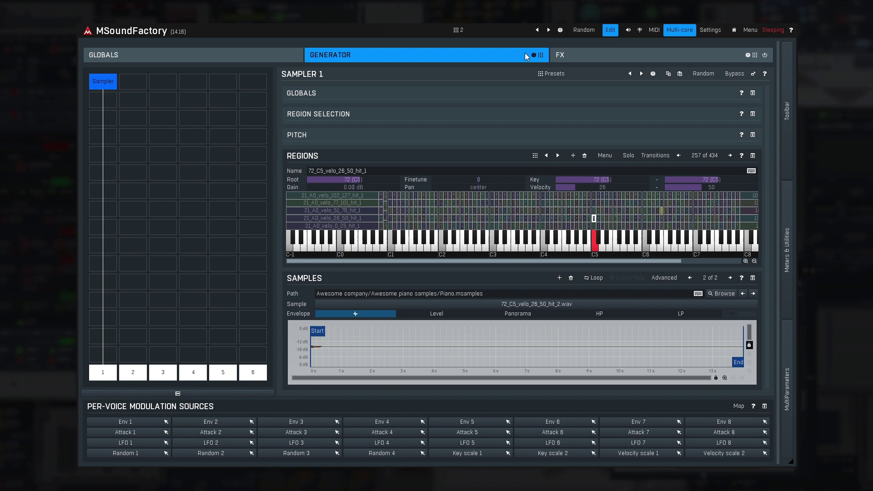
{"action": "left_click", "coordinate": [536, 31]}
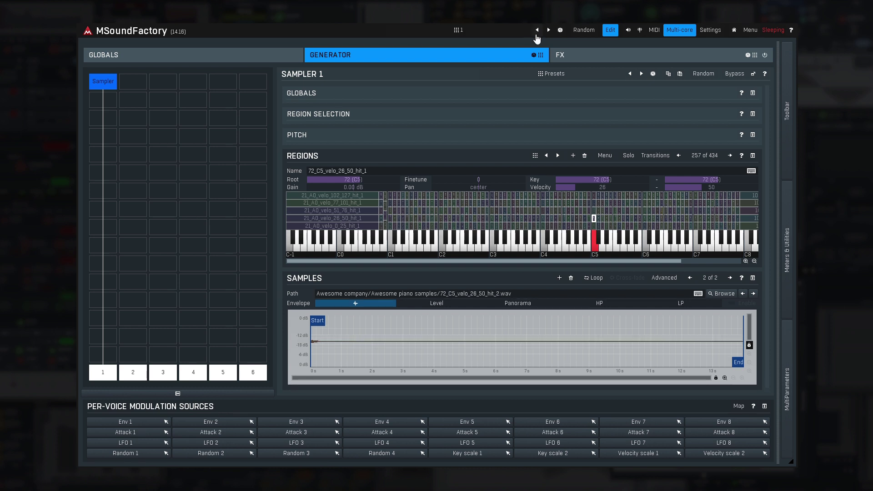
Step: Retry compiling preset 1's regions into a sample bank and dismiss the samples-already-in-bank error
{"action": "left_click", "coordinate": [605, 156]}
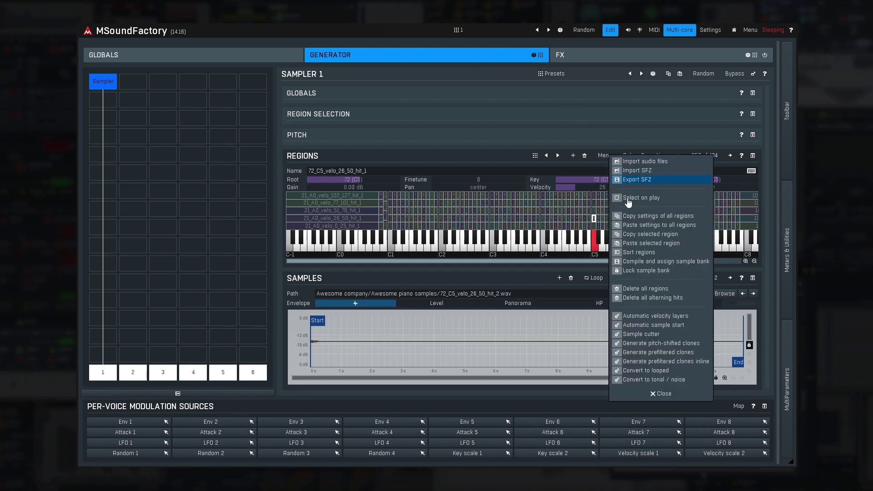
{"action": "left_click", "coordinate": [645, 261]}
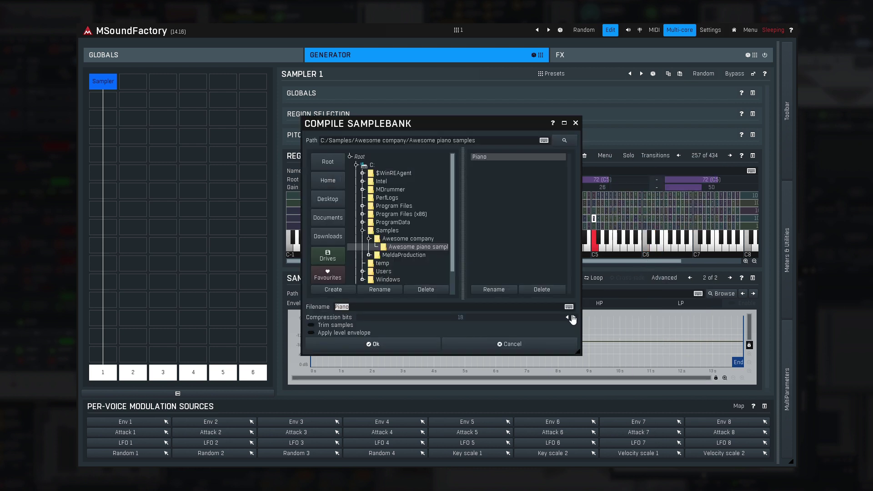
{"action": "left_click", "coordinate": [410, 345]}
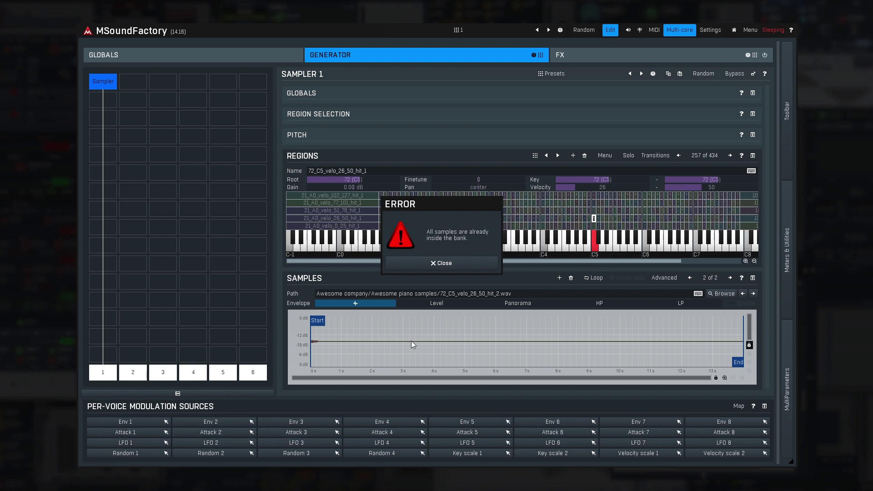
{"action": "left_click", "coordinate": [457, 264]}
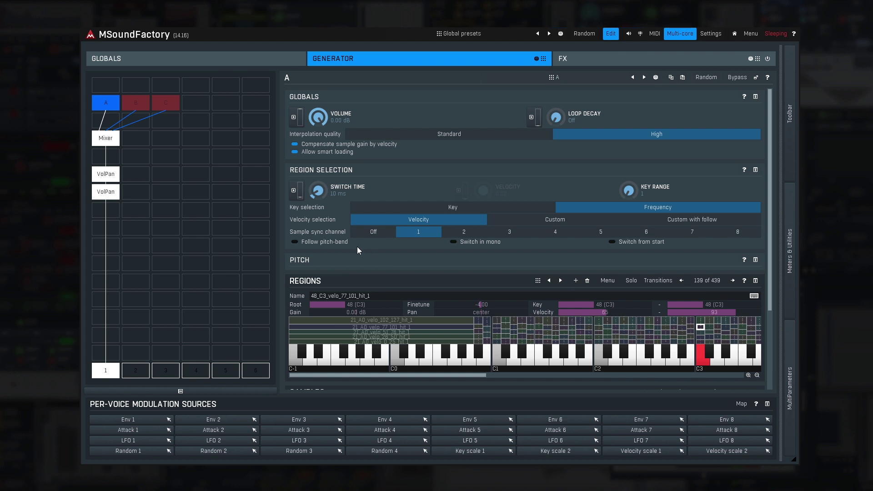
{"action": "left_click", "coordinate": [139, 107]}
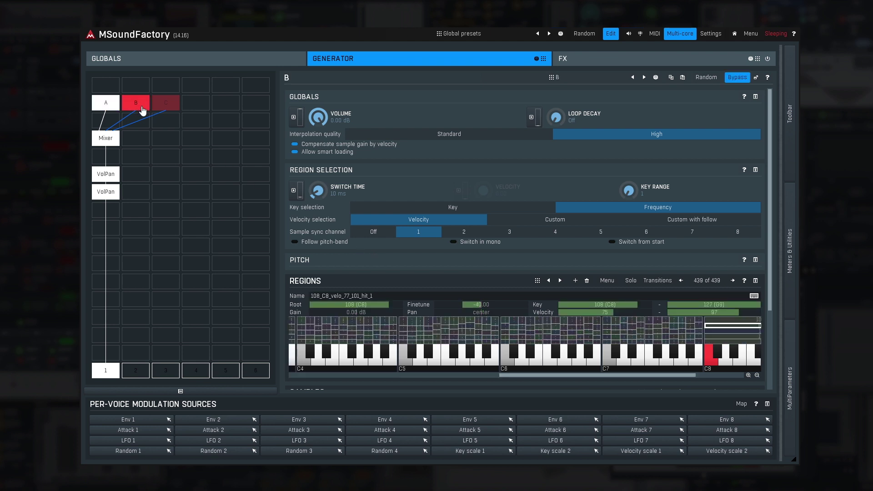
{"action": "left_click", "coordinate": [165, 105]}
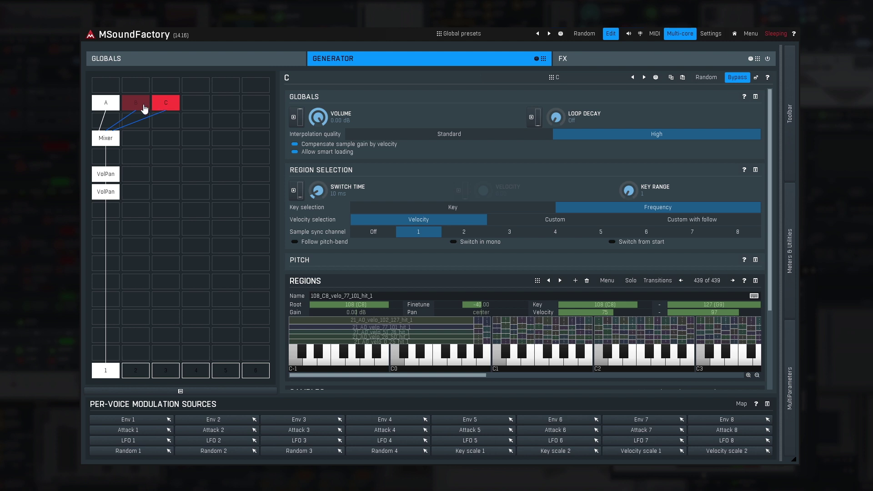
{"action": "left_click", "coordinate": [141, 105]}
{"action": "left_click", "coordinate": [108, 106]}
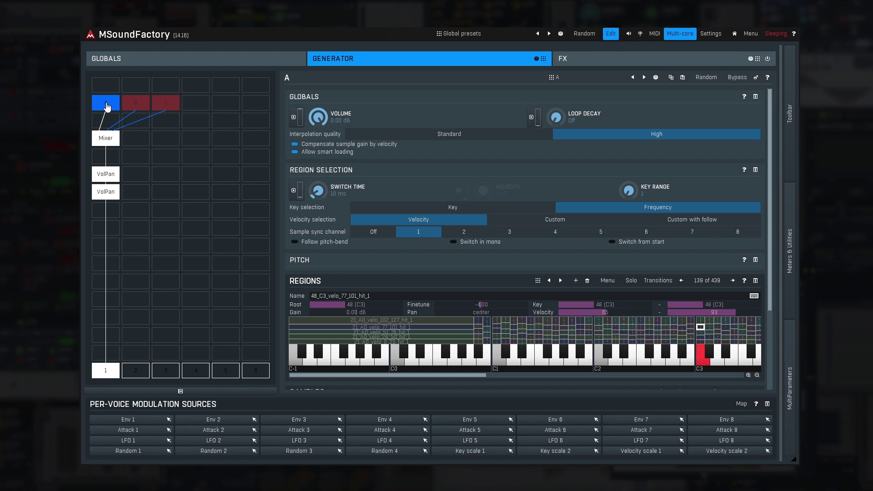
Step: Copy the settings of all sampler A's regions and paste them onto all of sampler B's regions
{"action": "left_click", "coordinate": [604, 282]}
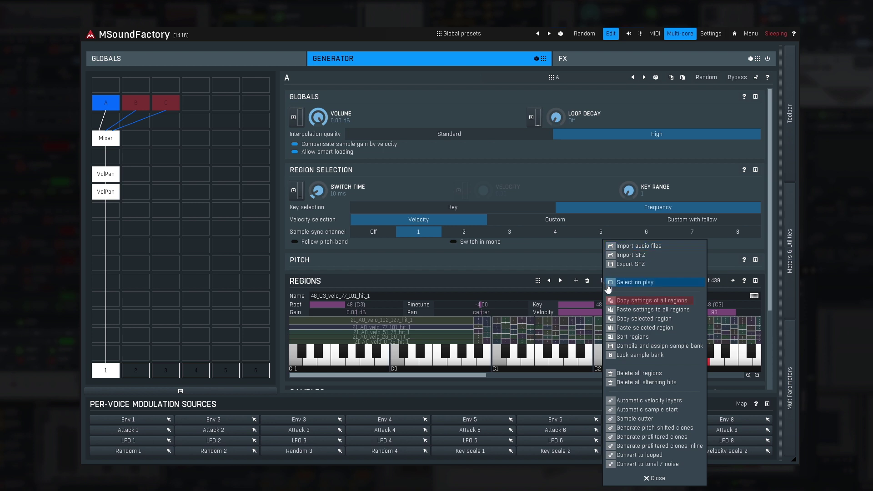
{"action": "left_click", "coordinate": [618, 300]}
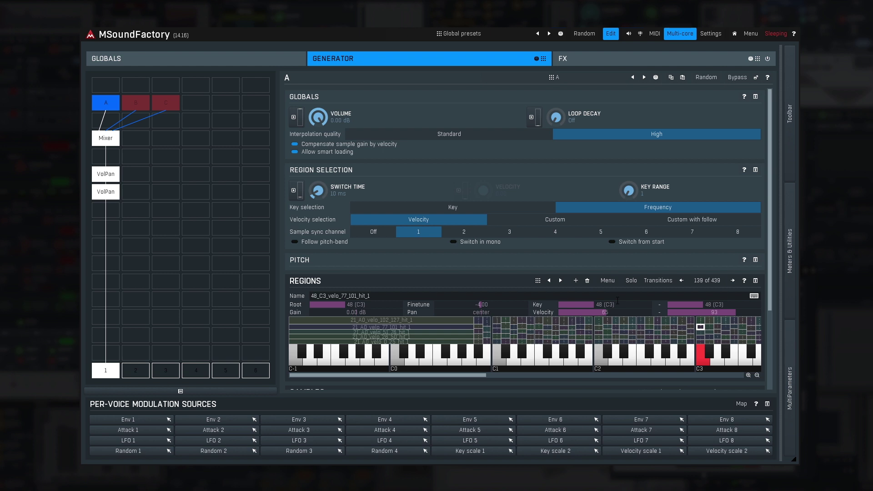
{"action": "left_click", "coordinate": [143, 106]}
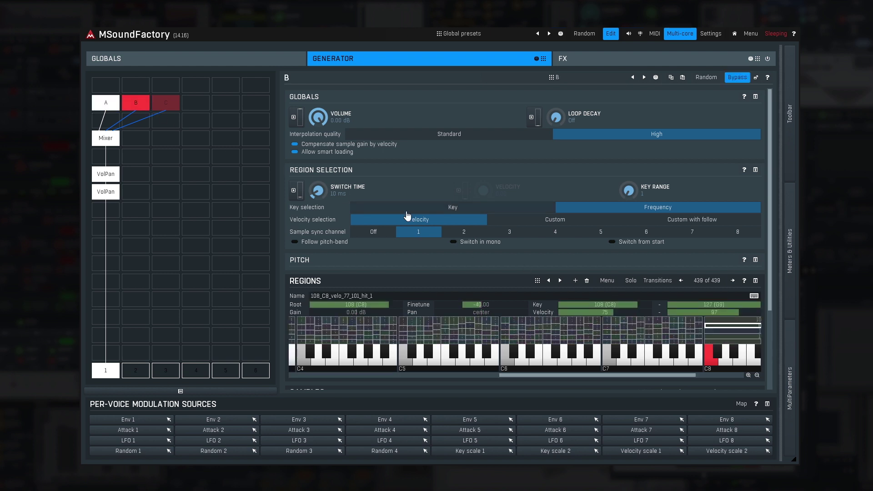
{"action": "left_click", "coordinate": [603, 282]}
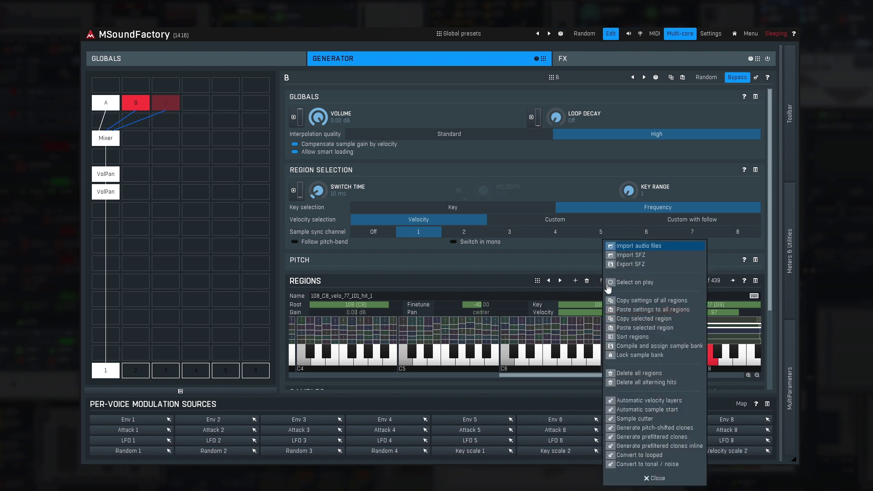
{"action": "left_click", "coordinate": [622, 313]}
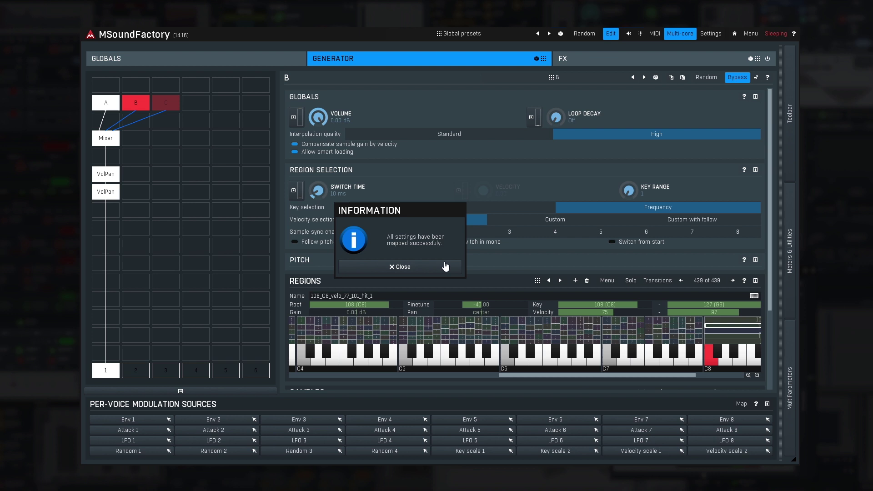
{"action": "left_click", "coordinate": [444, 265]}
Step: Paste sampler A's copied region settings onto all of sampler C's regions
{"action": "left_click", "coordinate": [169, 107]}
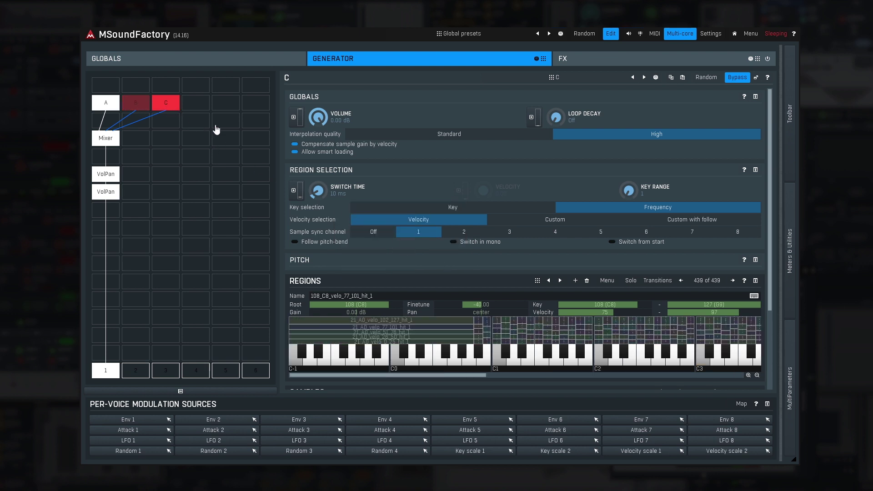
{"action": "left_click", "coordinate": [607, 280]}
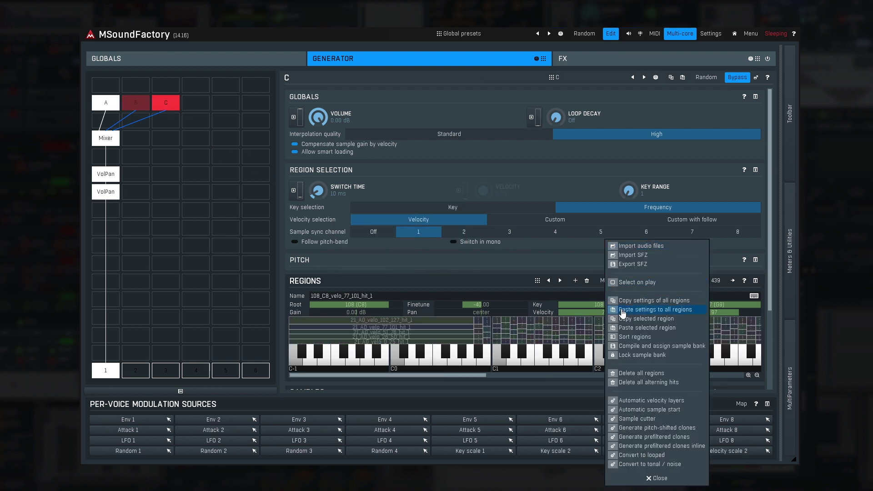
{"action": "left_click", "coordinate": [621, 309]}
{"action": "left_click", "coordinate": [428, 267]}
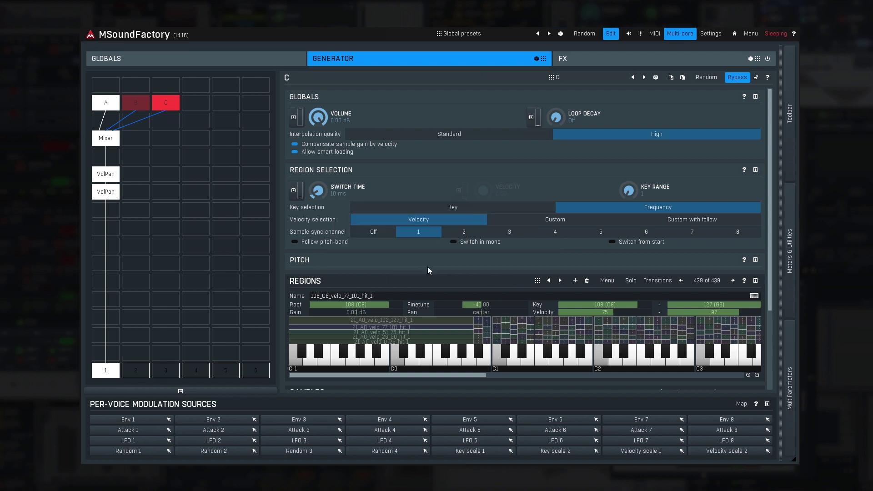
{"action": "left_click", "coordinate": [605, 280]}
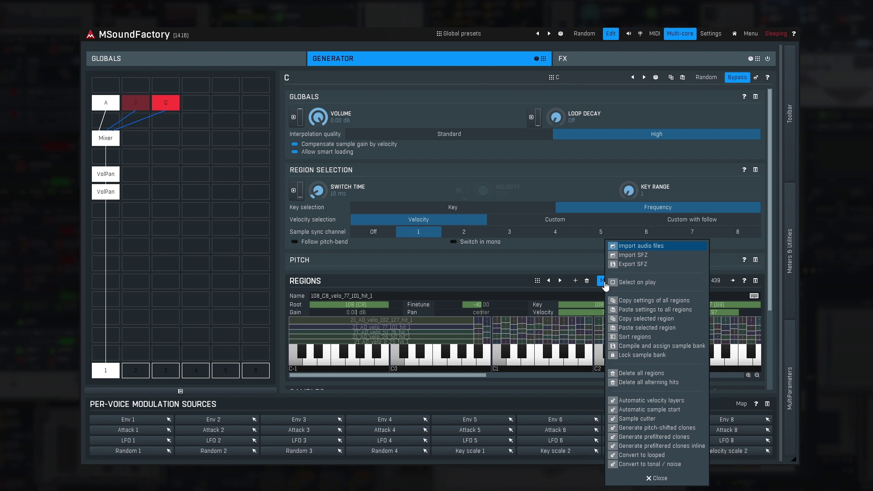
{"action": "left_click", "coordinate": [428, 267]}
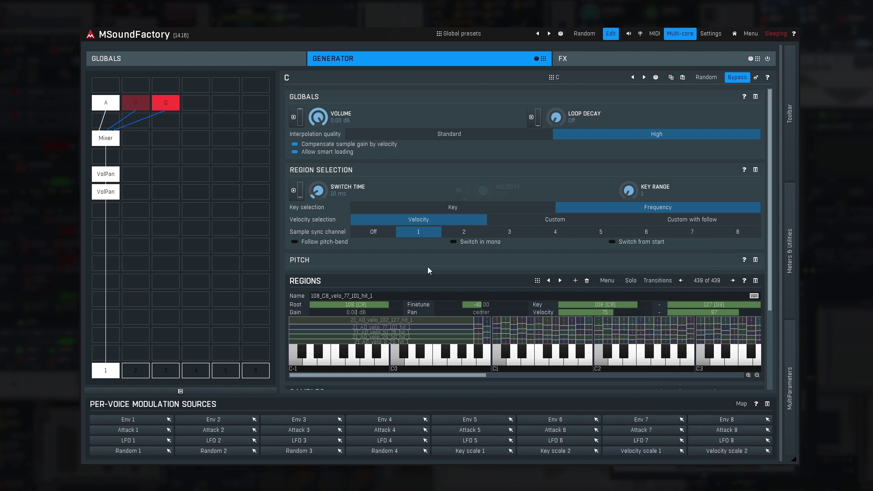